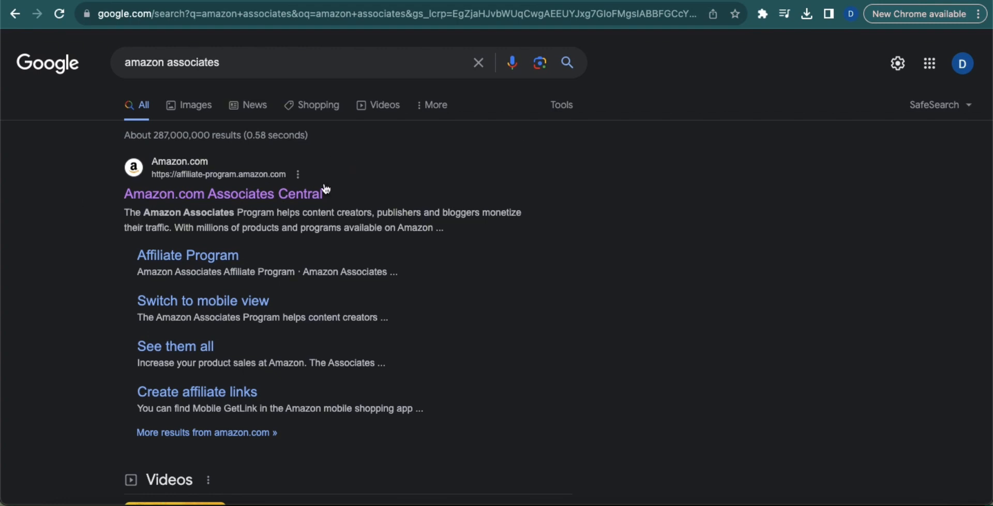
# Open Amazon.com Associates Central from the search results and sign in to the affiliate account's home page
pyautogui.click(251, 201)
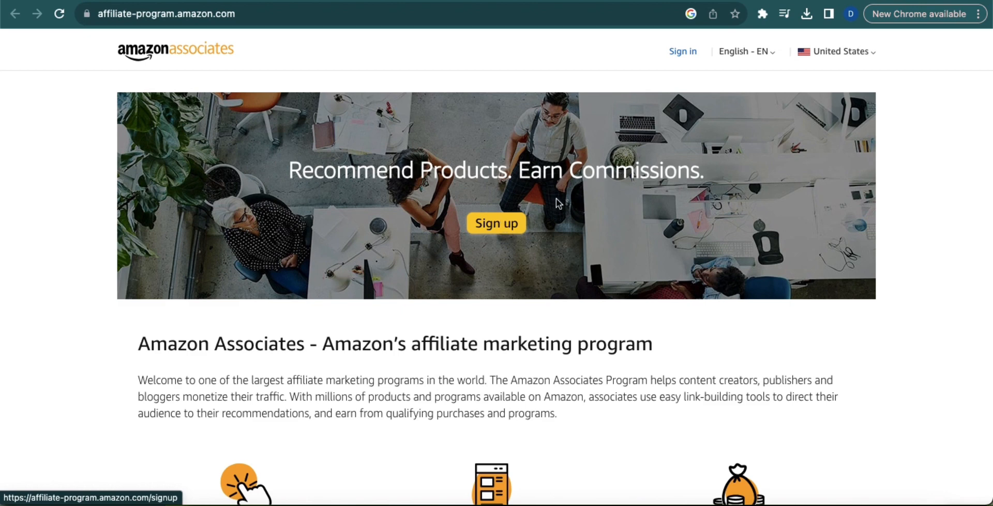
pyautogui.click(691, 54)
pyautogui.click(501, 227)
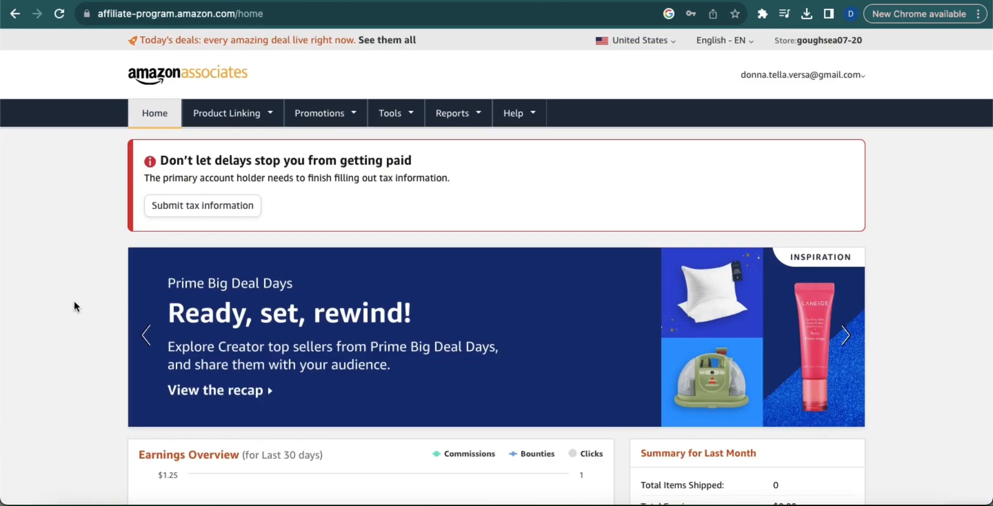
# Switch to the Amazon store page and search for "maxi skirt"
pyautogui.click(178, 1)
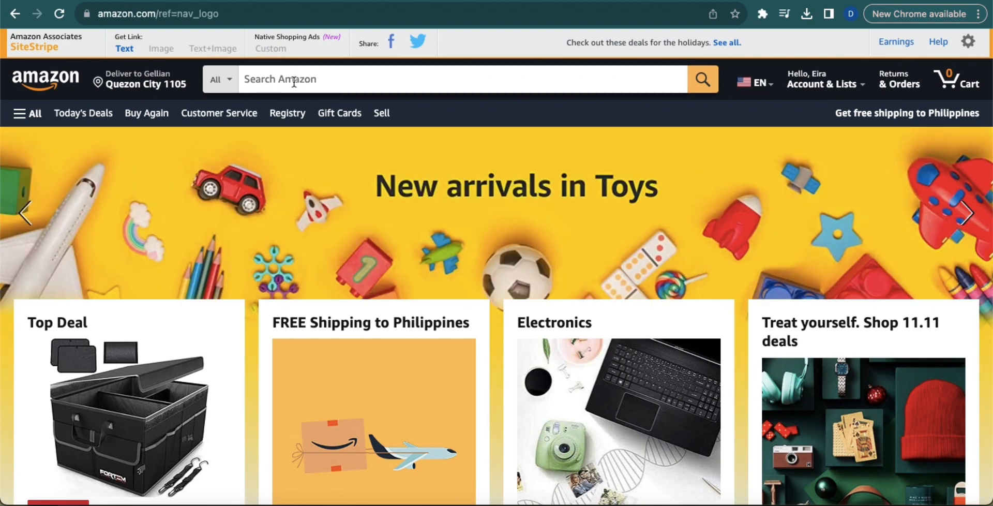
pyautogui.click(294, 82)
pyautogui.write('maxi')
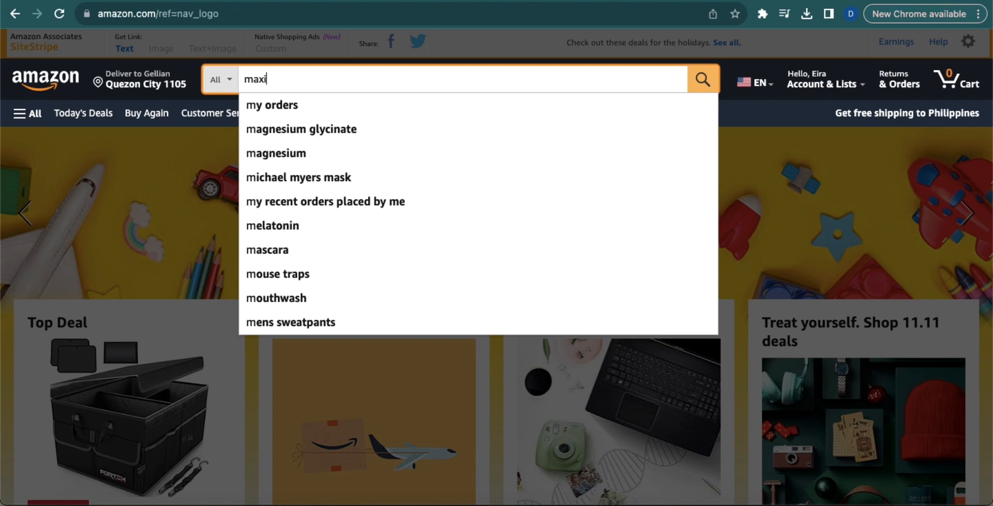
pyautogui.write(' ski')
pyautogui.click(265, 103)
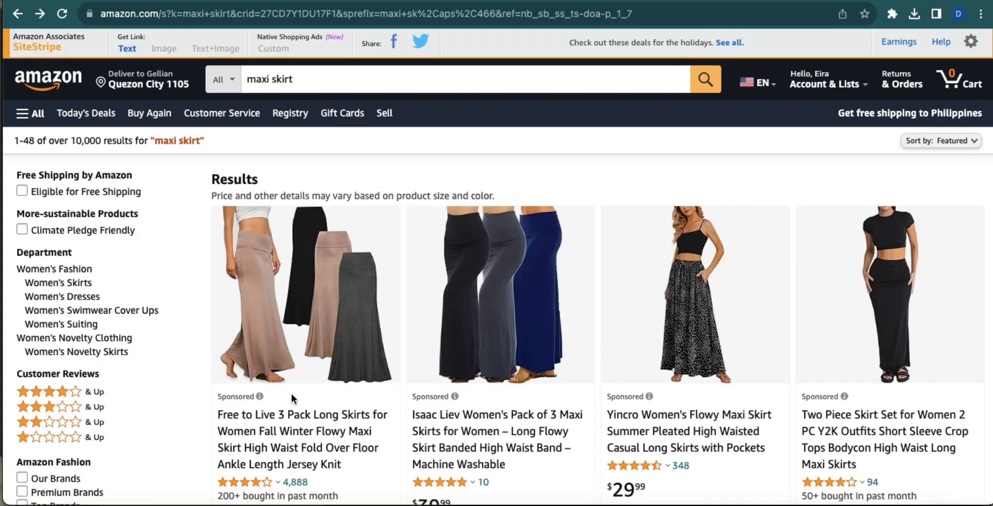
# Open the product page of the Free to Live 3 Pack Long Skirts from the results
pyautogui.scroll(-2, 308, 370)
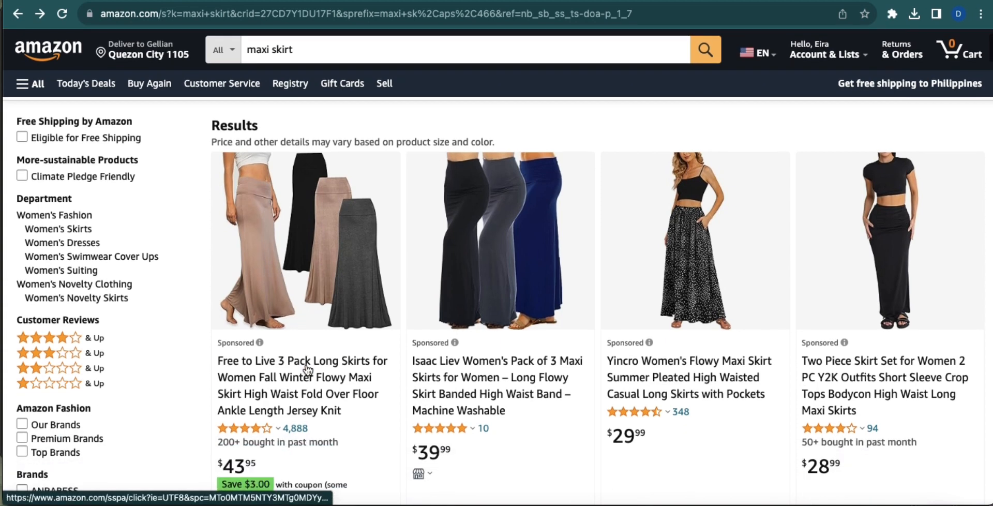
pyautogui.scroll(1, 306, 370)
pyautogui.click(336, 262)
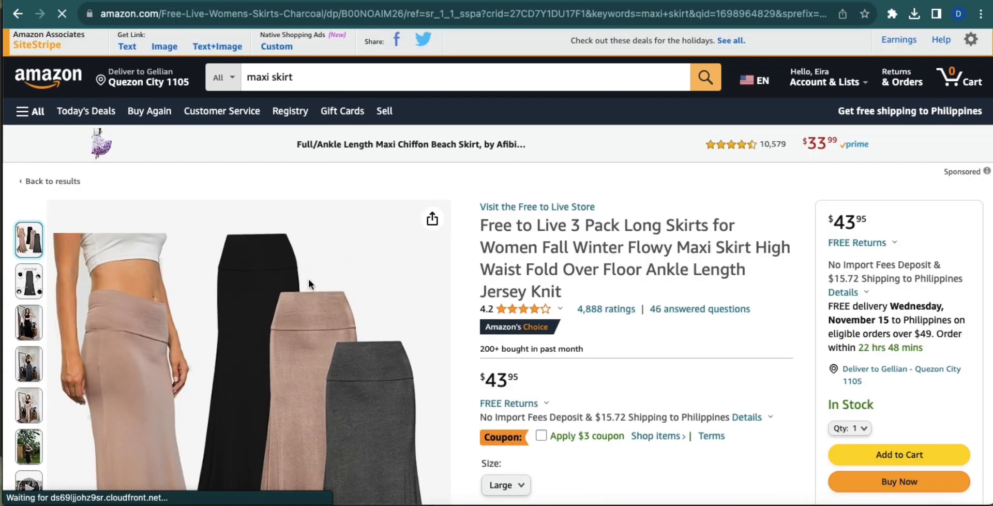
# Save the skirt's main product image to Downloads as MAXI SKIRT.jpg
pyautogui.rightClick(291, 277)
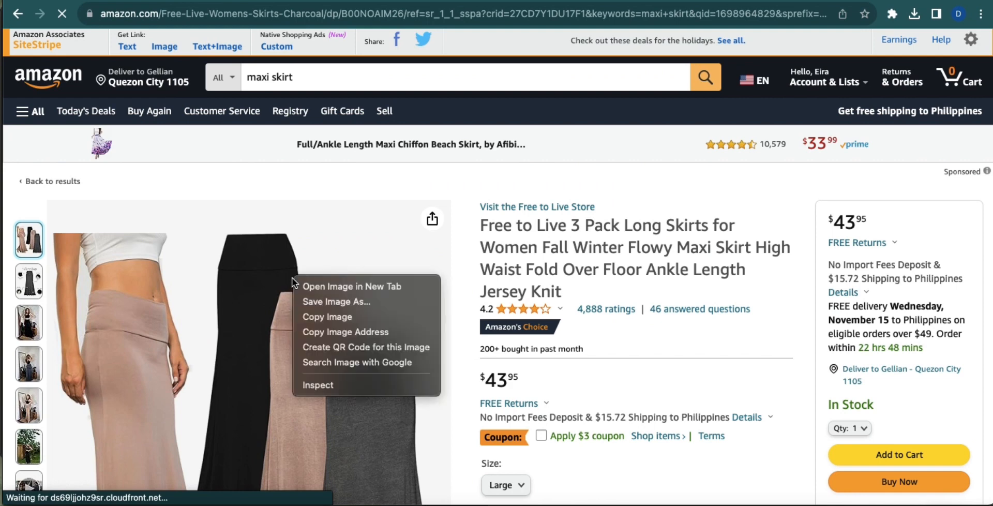
pyautogui.click(315, 304)
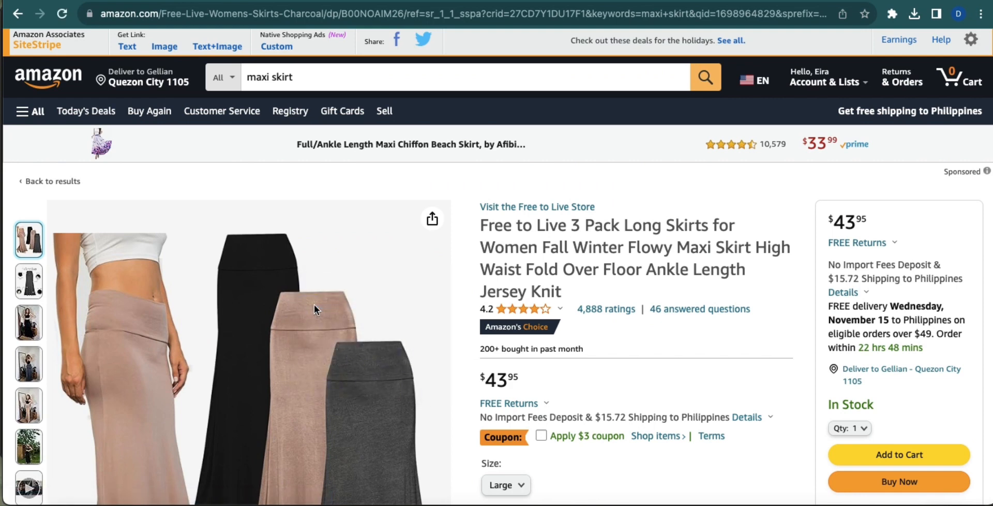
pyautogui.write('MAXI SKIRT')
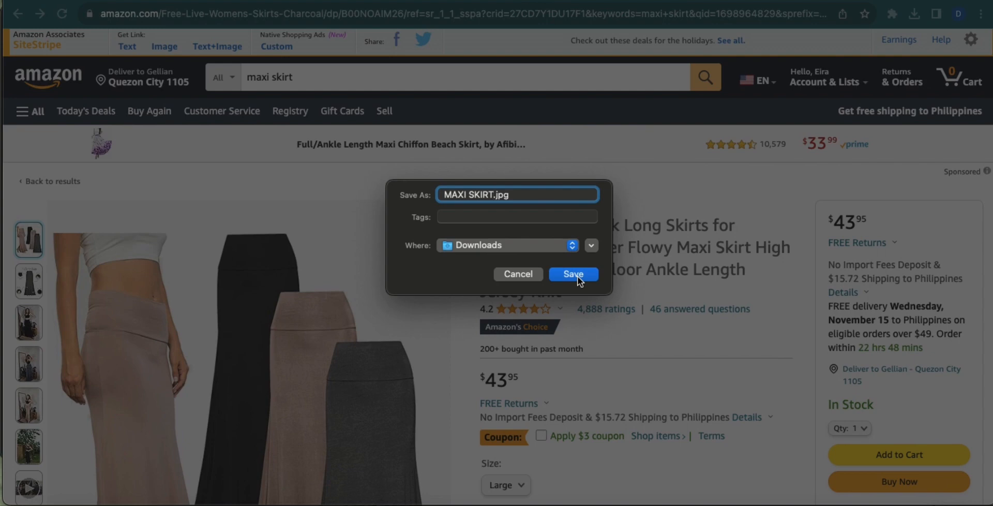
pyautogui.click(575, 273)
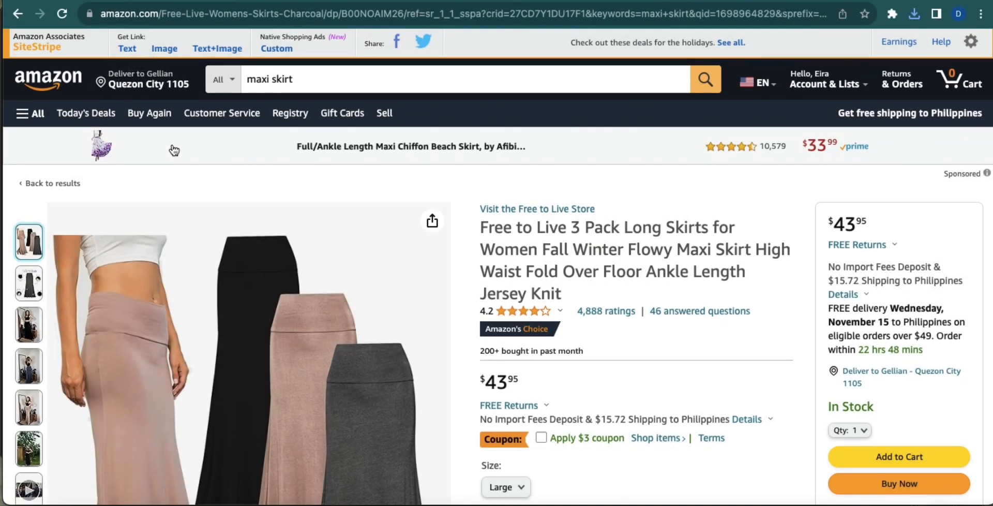
# Generate a SiteStripe text affiliate link for this product as a full link
pyautogui.click(128, 49)
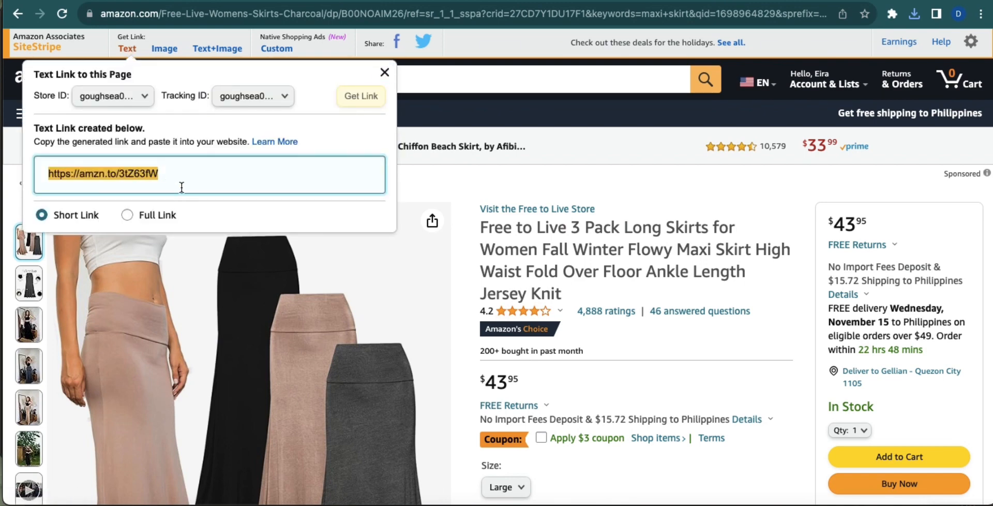
pyautogui.click(127, 215)
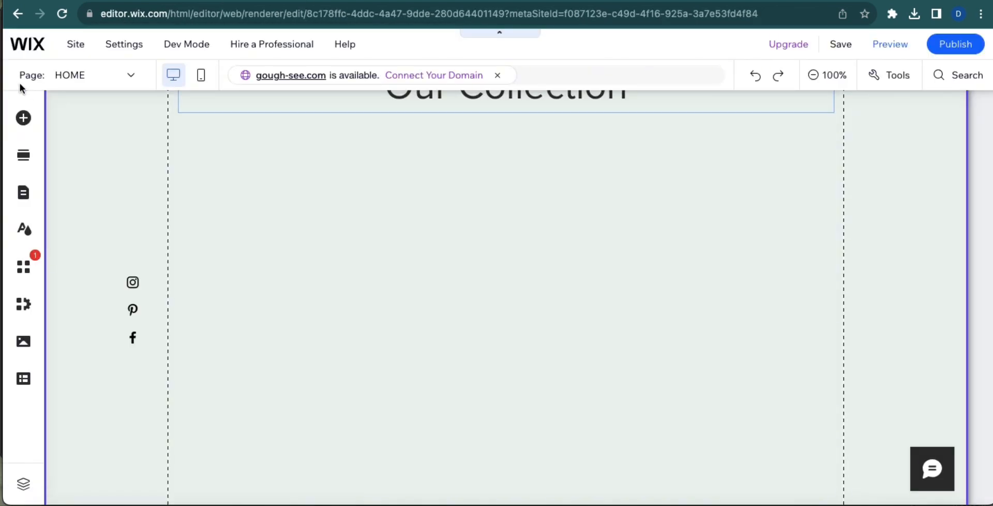
# In the Wix editor, add a Fashion Title text reading "FLOWY MAXI SKIRT" below the Our Collection heading
pyautogui.click(23, 120)
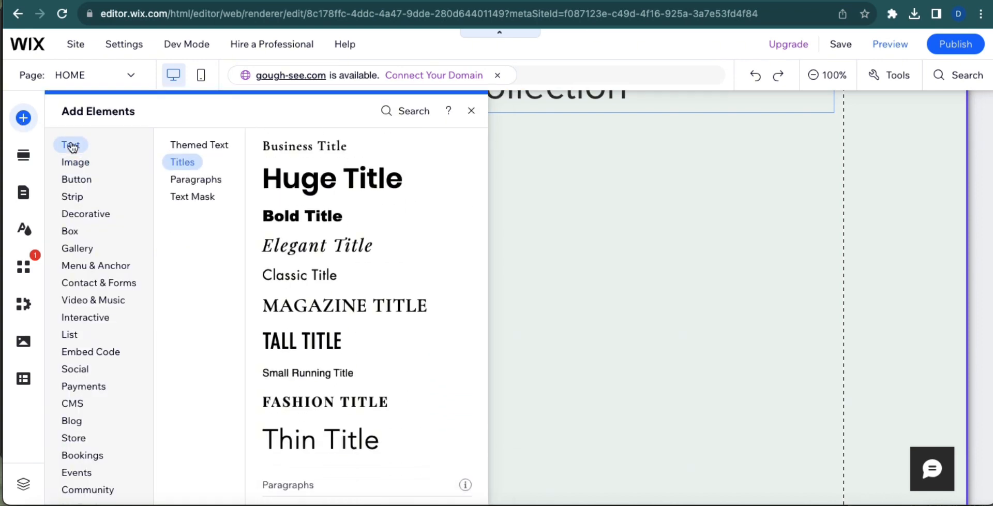
pyautogui.scroll(3, 304, 298)
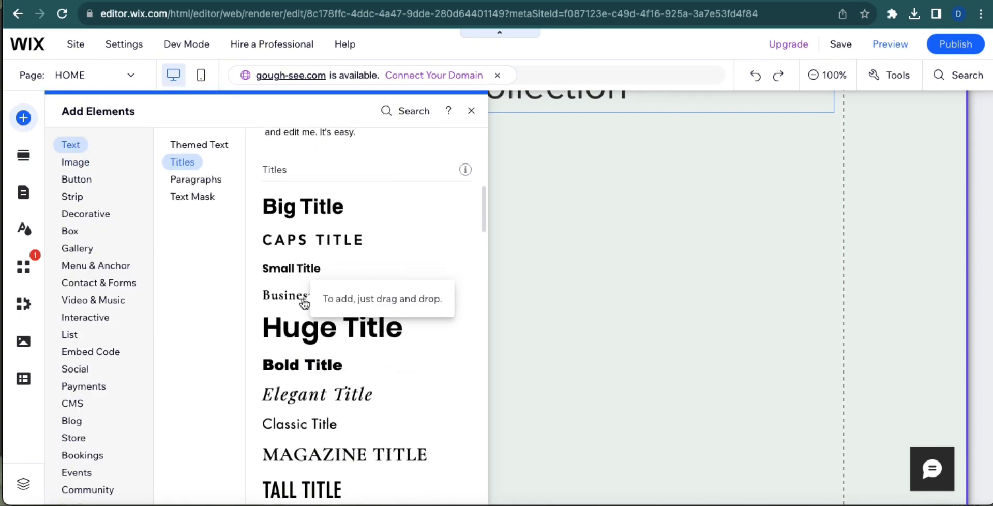
pyautogui.scroll(-7, 304, 302)
pyautogui.scroll(1, 308, 304)
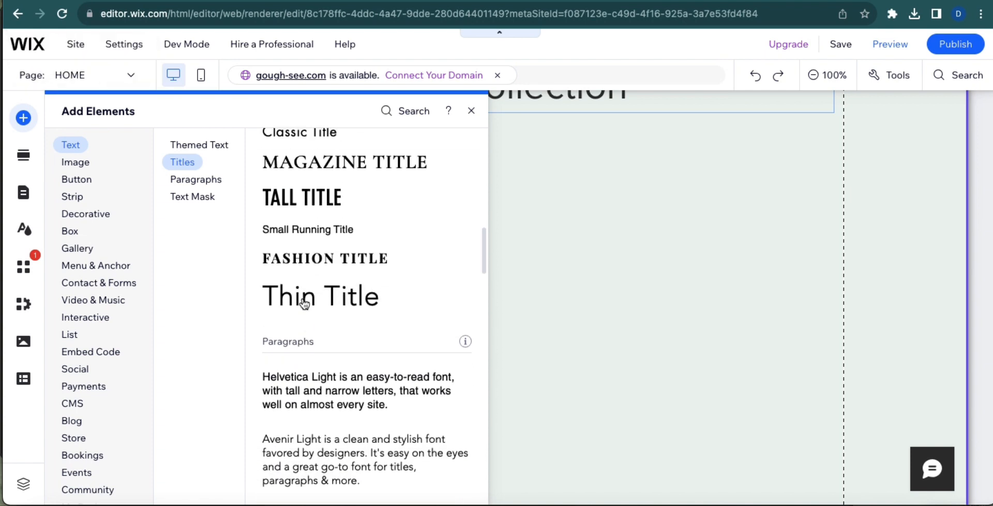
pyautogui.click(331, 281)
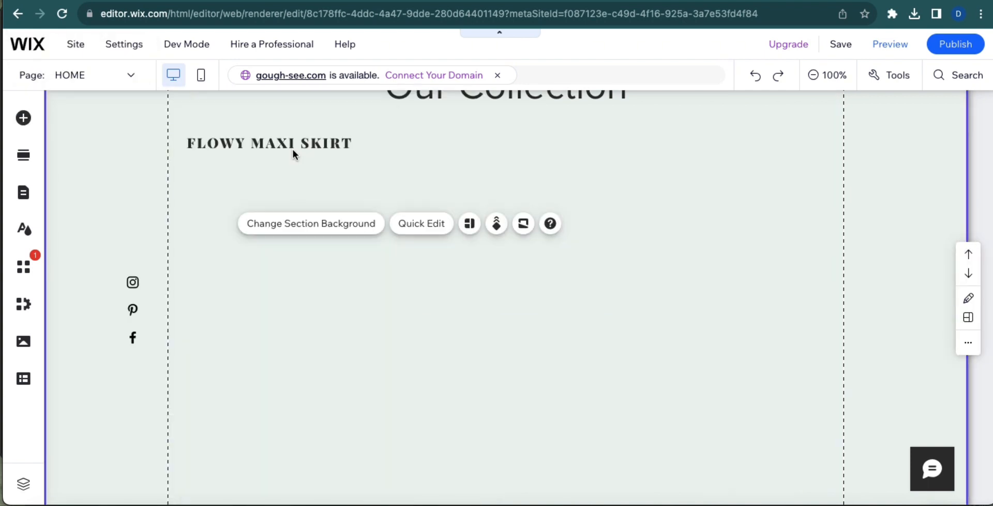
# Link the FLOWY MAXI SKIRT title to the copied Amazon affiliate web address, opening in a new window
pyautogui.doubleClick(291, 145)
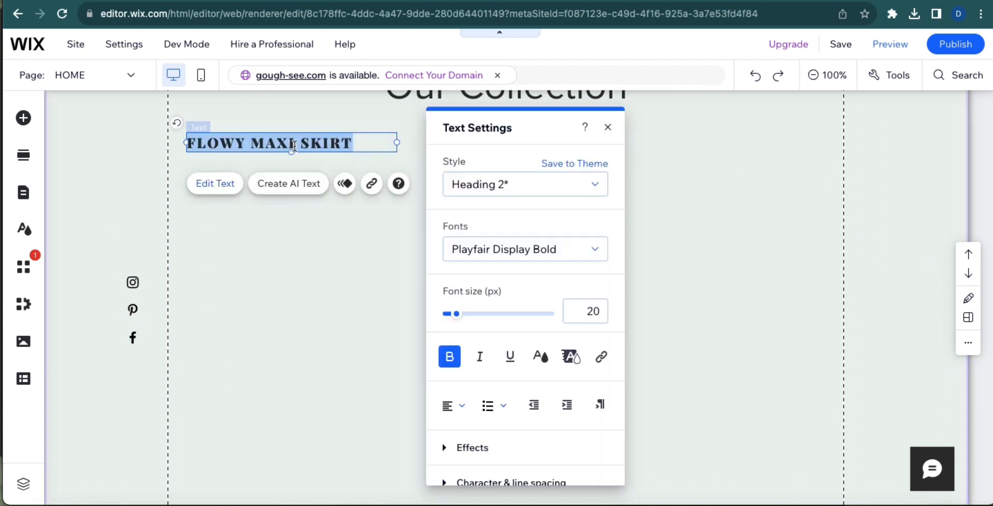
pyautogui.click(370, 185)
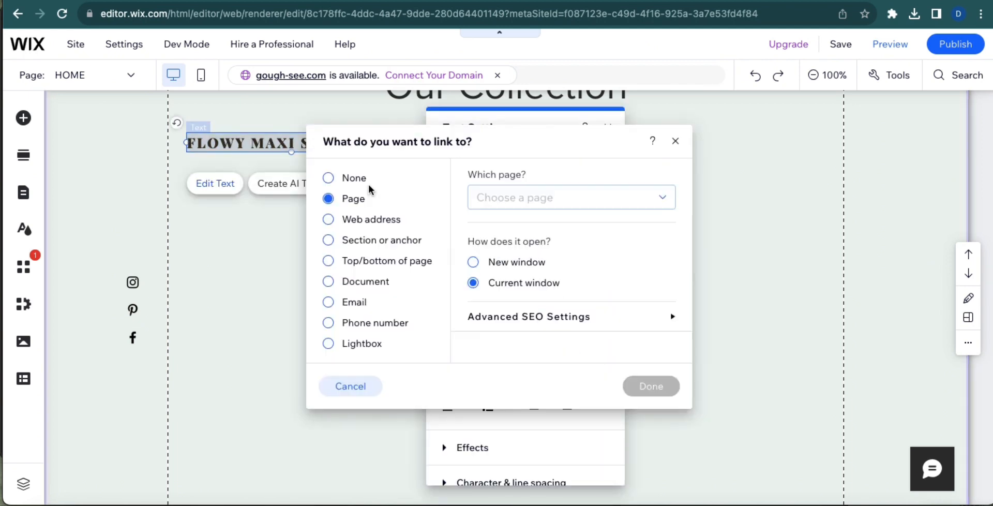
pyautogui.click(334, 222)
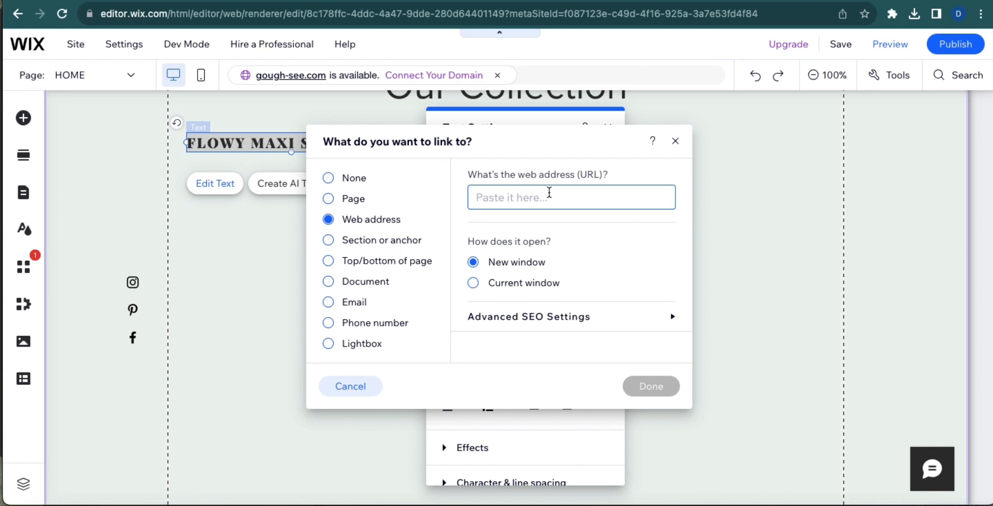
pyautogui.press('super+v')
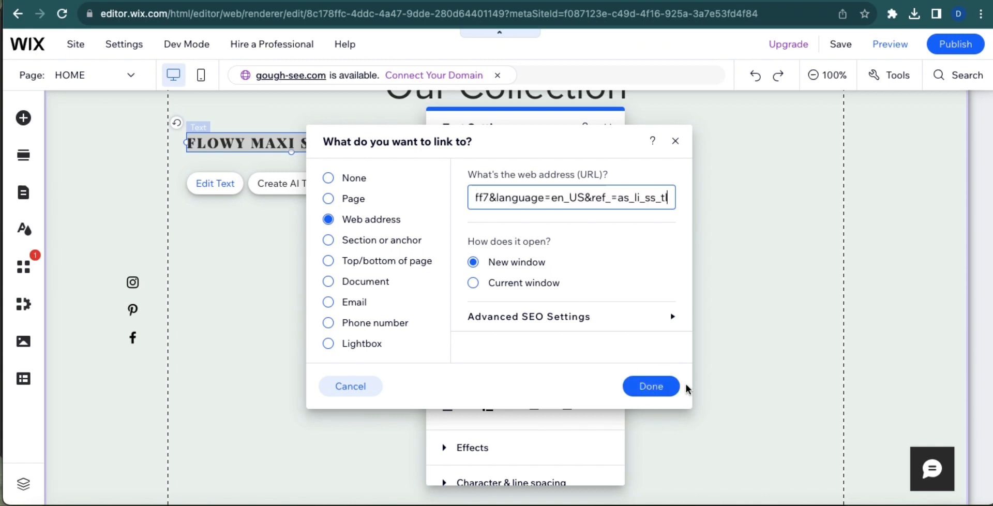
pyautogui.click(656, 388)
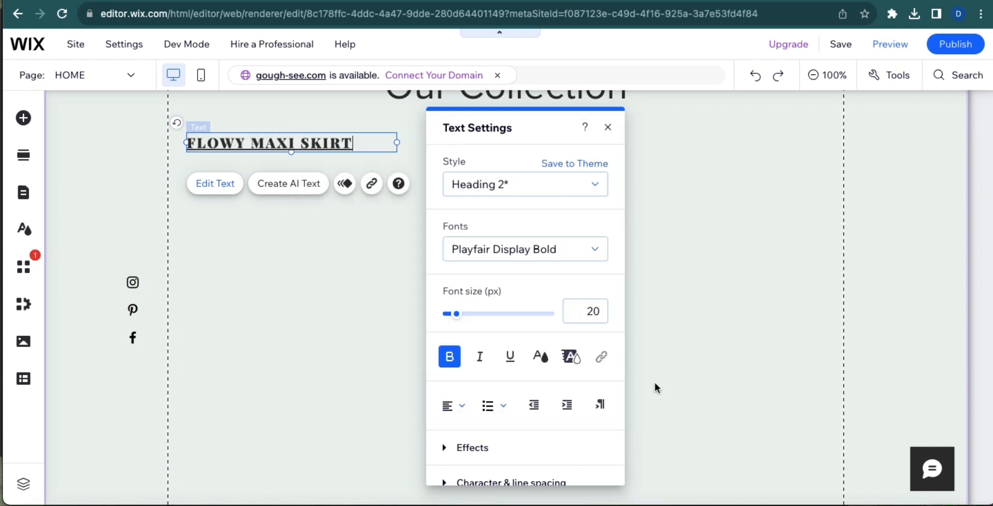
pyautogui.click(392, 190)
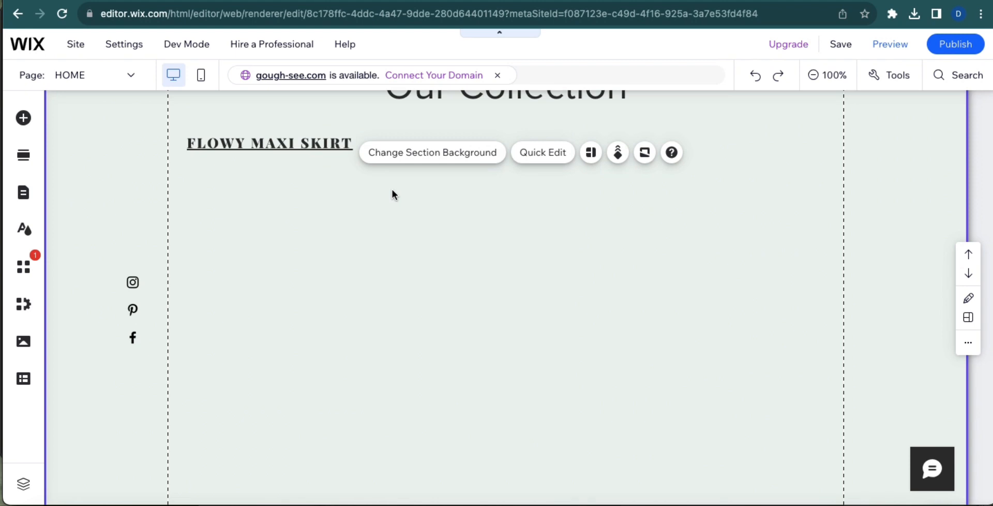
# Upload FLOWY MAXI SKIRT.jpg from the computer to the site's media files
pyautogui.click(23, 119)
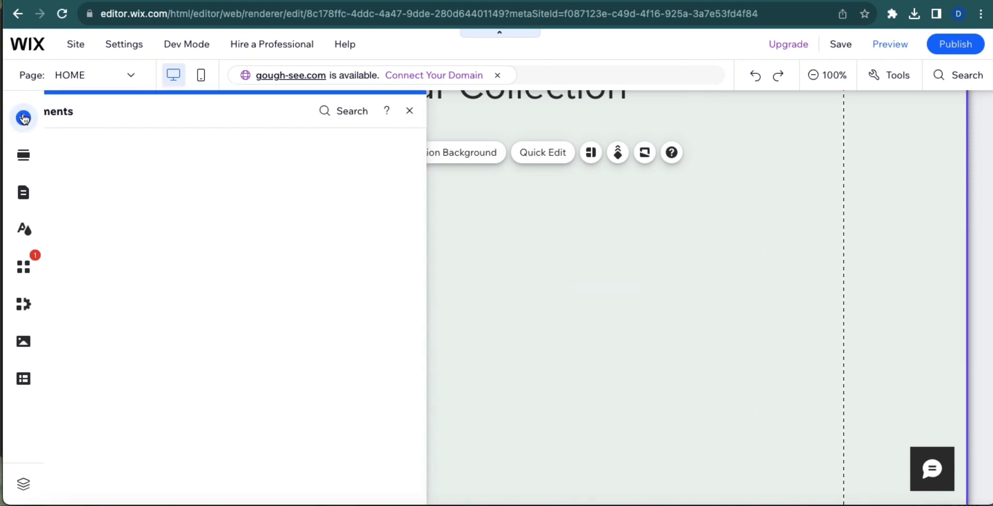
pyautogui.click(75, 163)
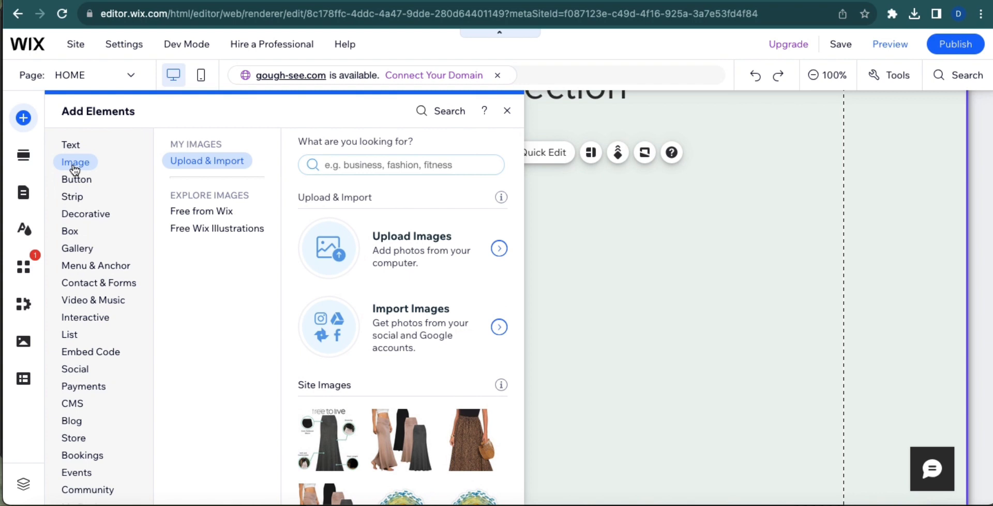
pyautogui.click(410, 254)
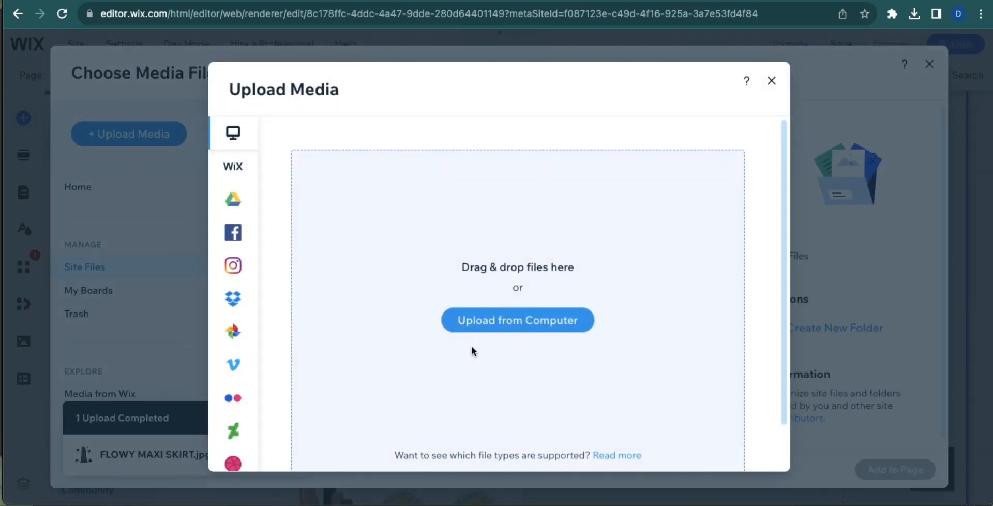
pyautogui.click(519, 323)
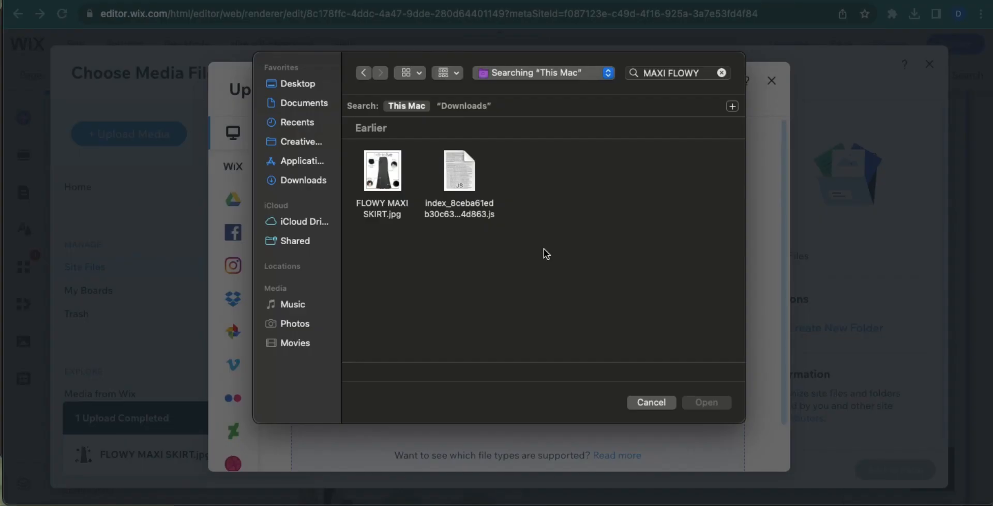
pyautogui.doubleClick(381, 161)
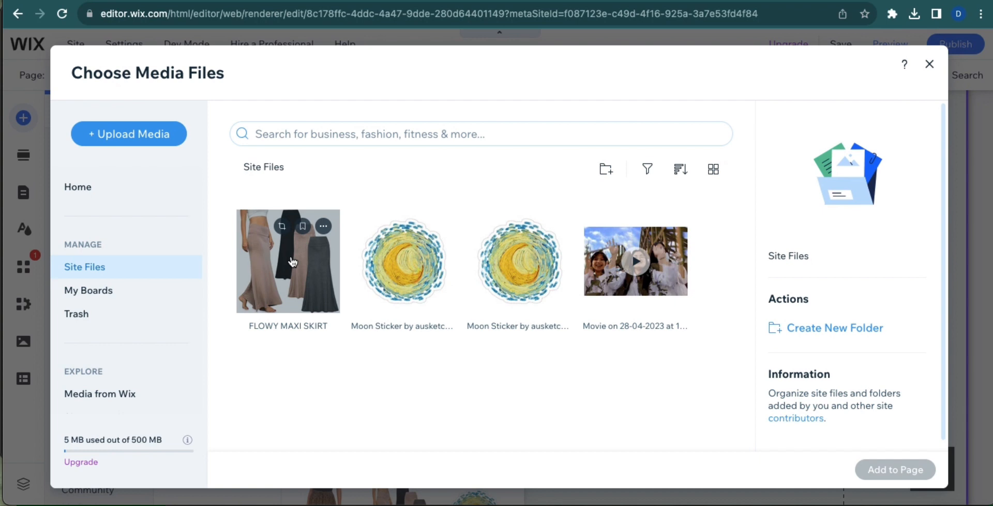
# Add the FLOWY MAXI SKIRT image to the page, shrink it and place it directly beneath the skirt title
pyautogui.click(293, 309)
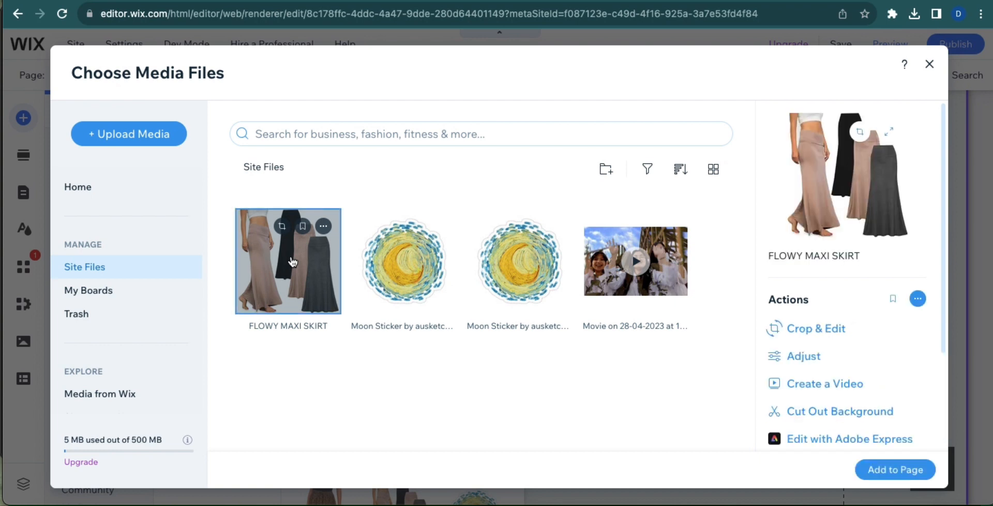
pyautogui.click(879, 470)
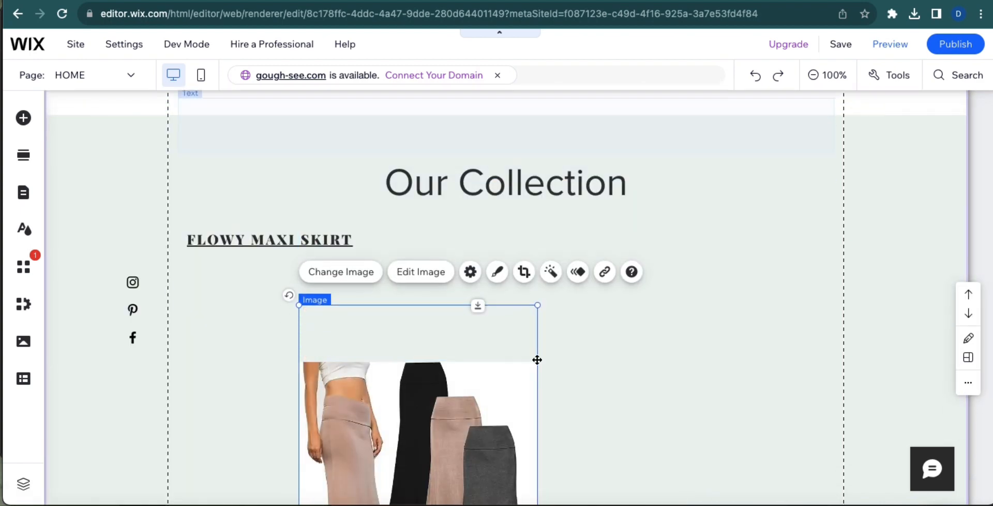
pyautogui.moveTo(352, 306); pyautogui.dragTo(329, 302)
# Link the skirt image to the same Amazon affiliate web address, opening in a new window
pyautogui.click(289, 285)
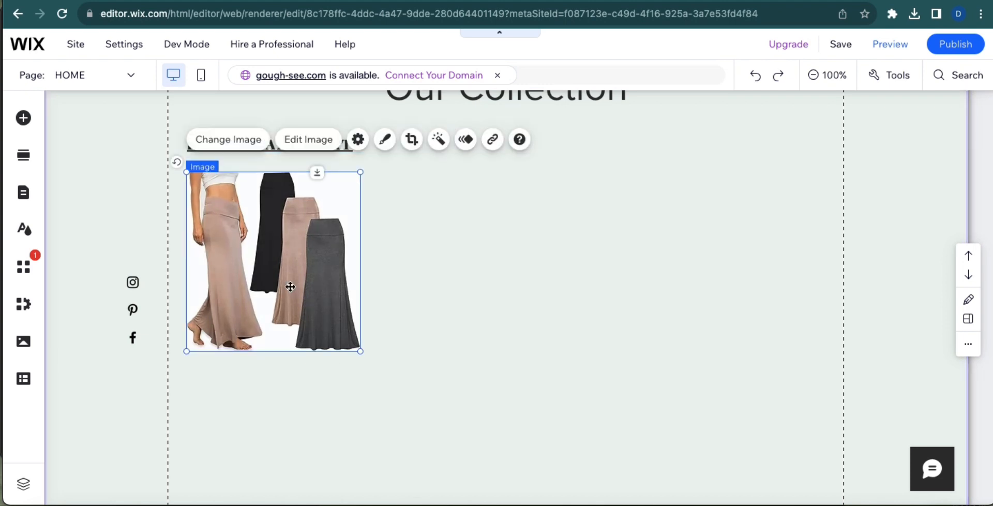
pyautogui.click(493, 140)
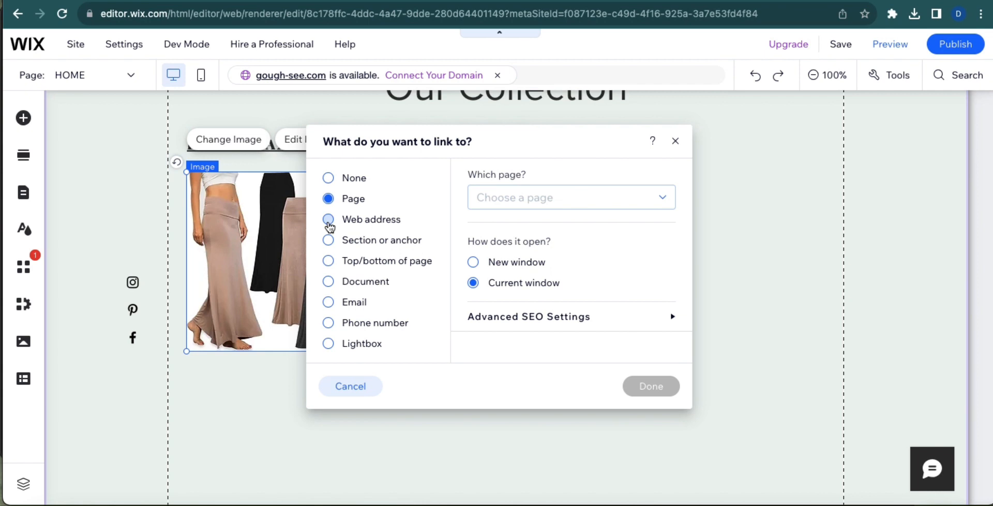
pyautogui.click(328, 220)
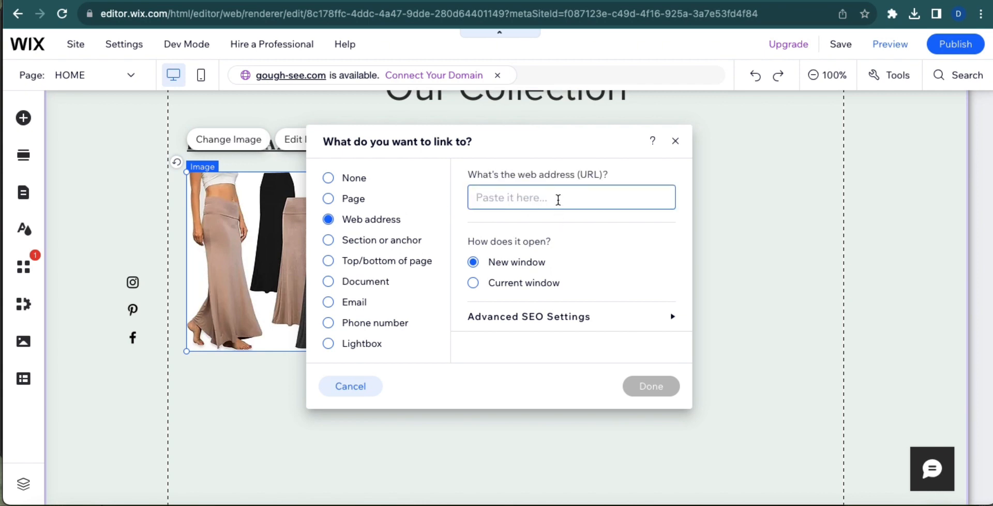
pyautogui.press('super+v')
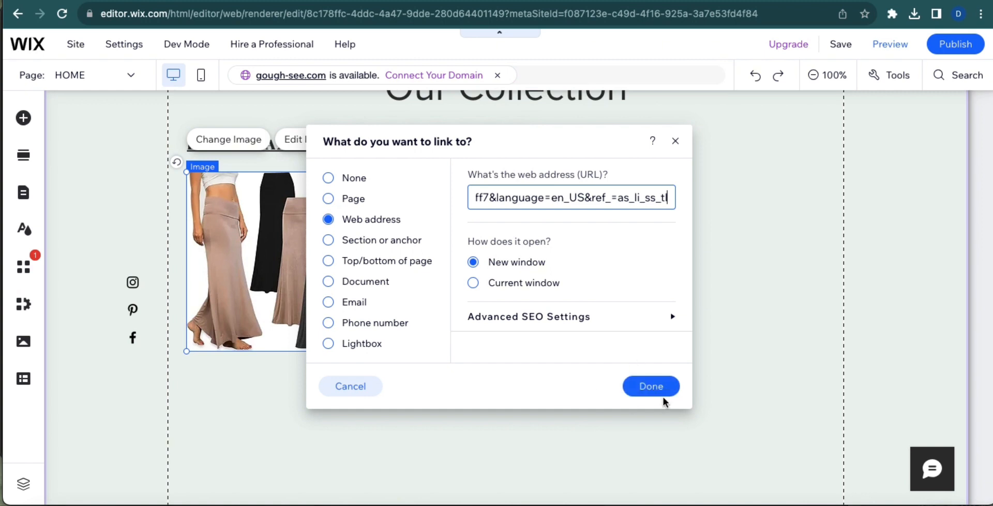
pyautogui.click(655, 393)
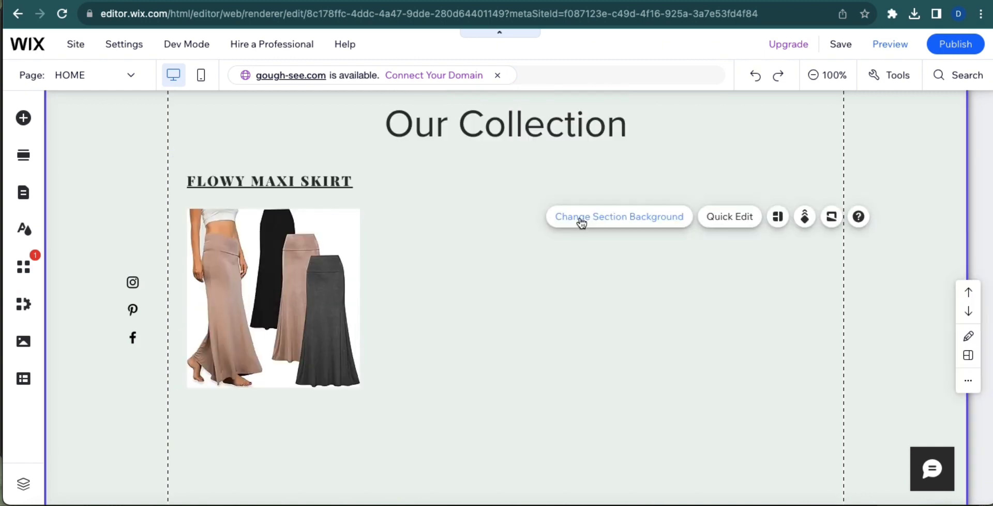
pyautogui.click(674, 134)
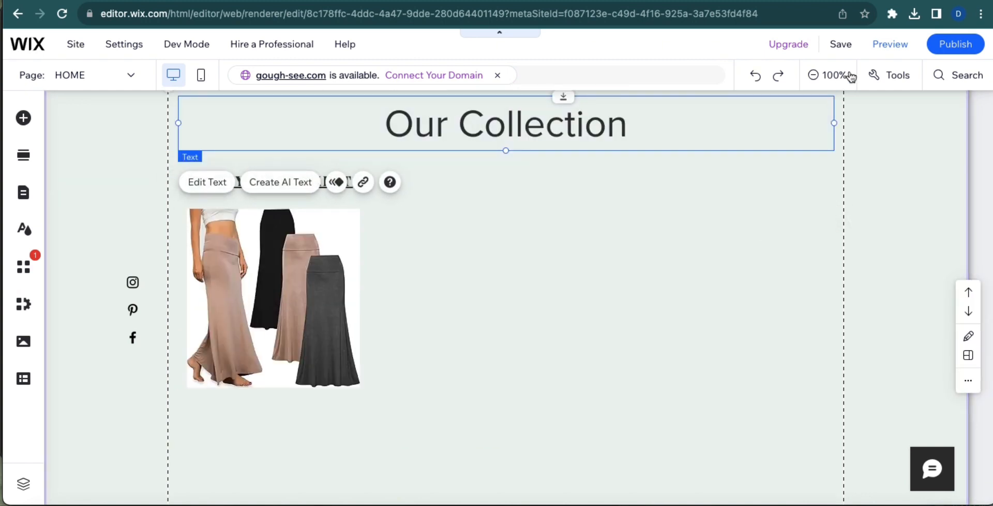
# Preview the site and test the affiliate links on the skirt title and the skirt image
pyautogui.click(890, 44)
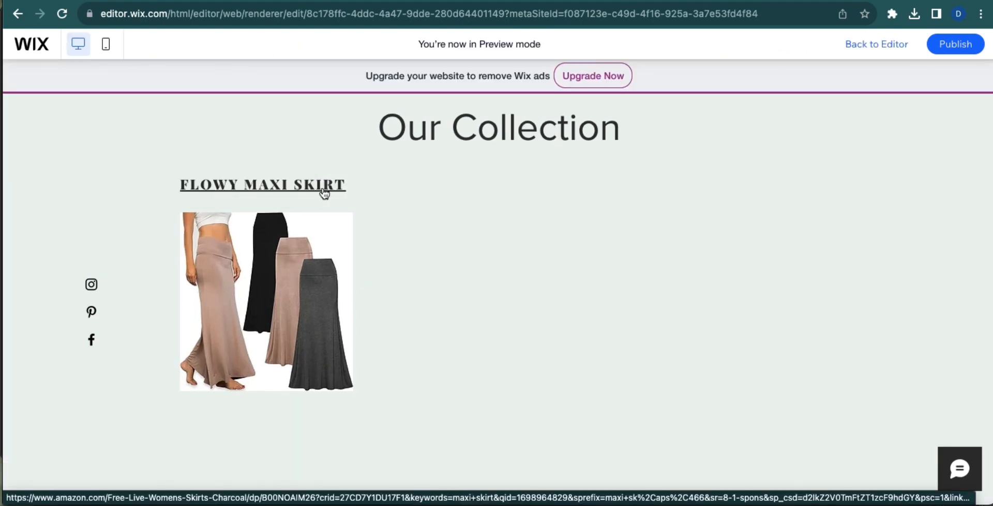
pyautogui.click(264, 186)
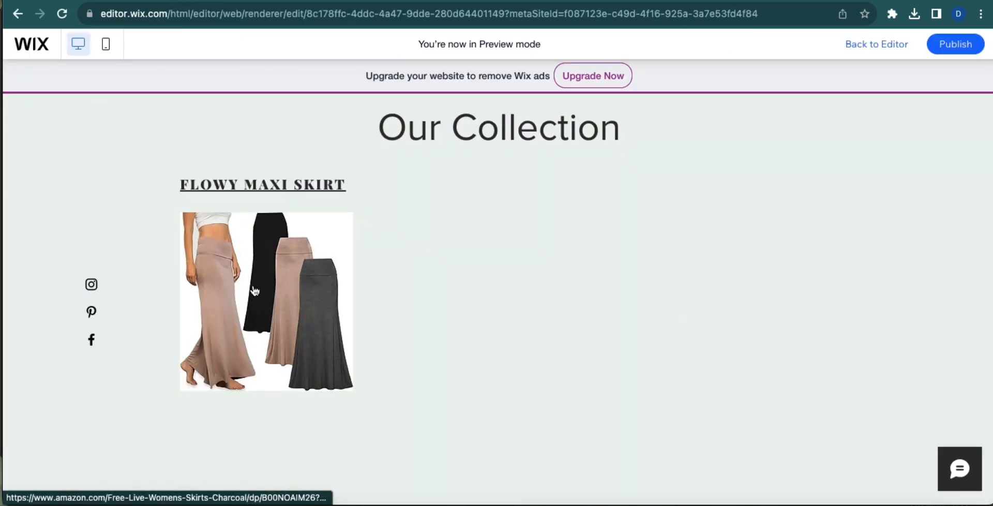
pyautogui.click(341, 294)
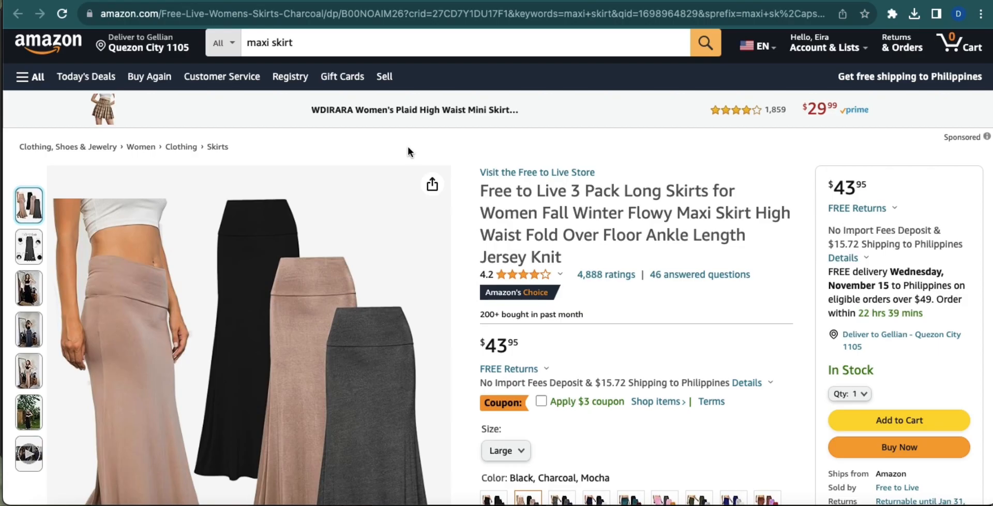